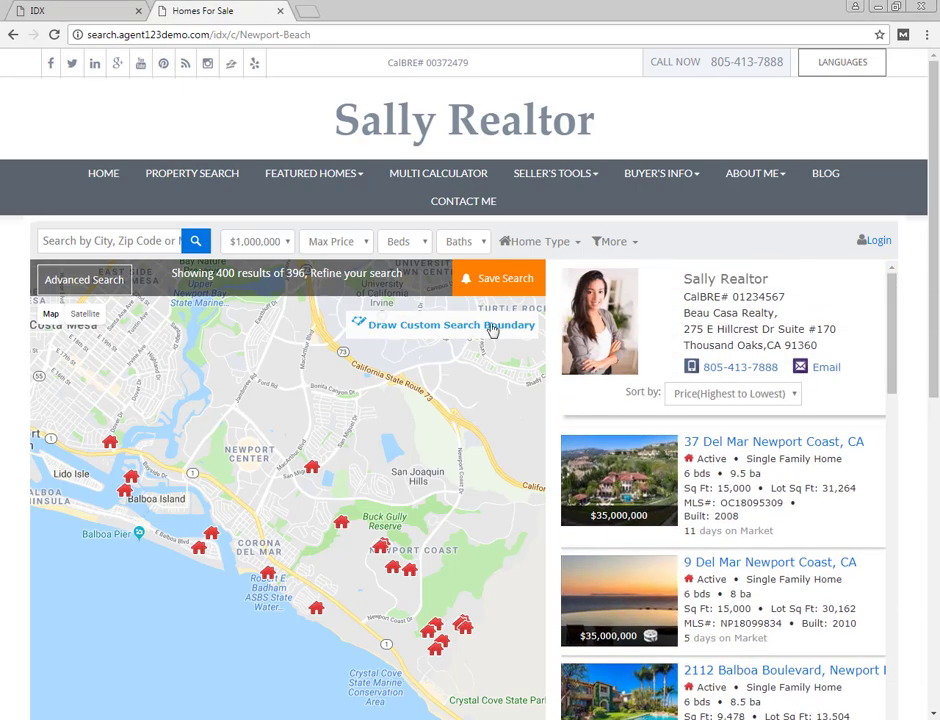
Step: Switch to IDX Admin and start a new custom link with the search name "woodland hills"
{"action": "left_click", "coordinate": [68, 12]}
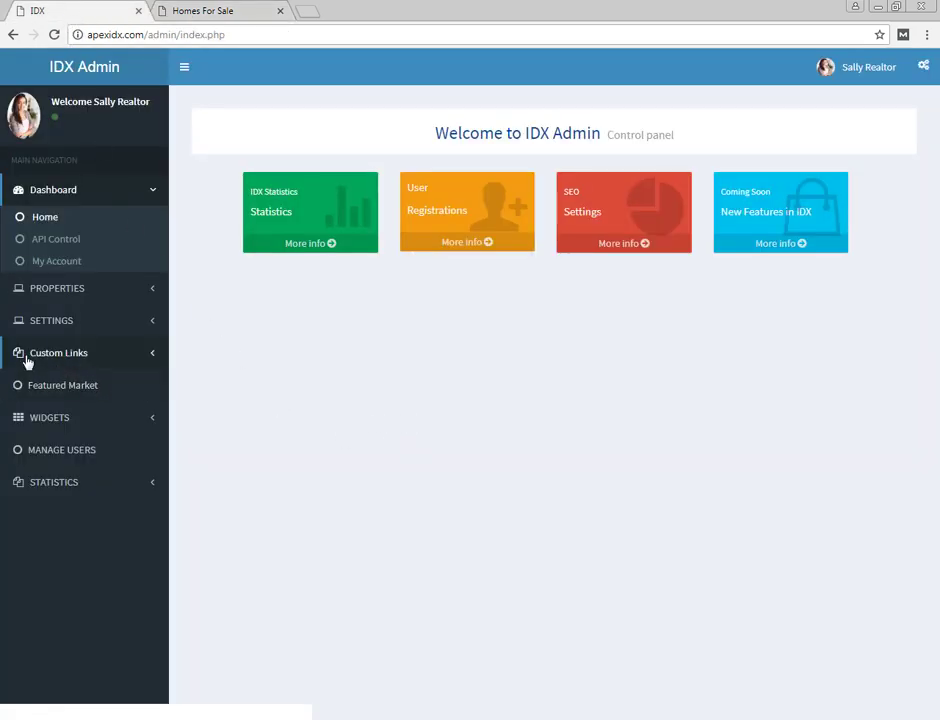
{"action": "left_click", "coordinate": [84, 358]}
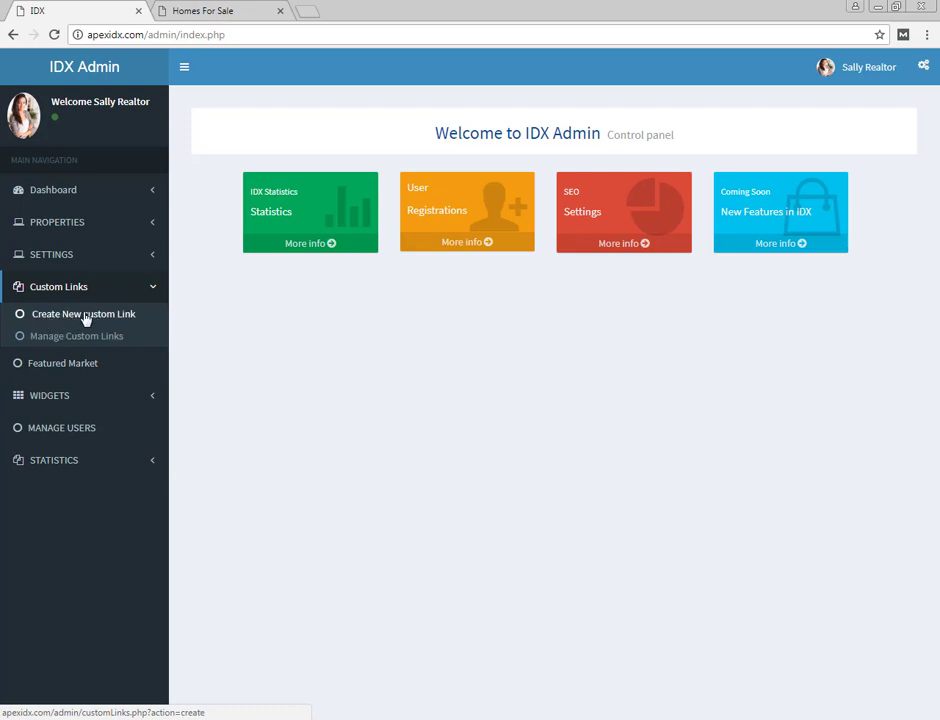
{"action": "left_click", "coordinate": [85, 316]}
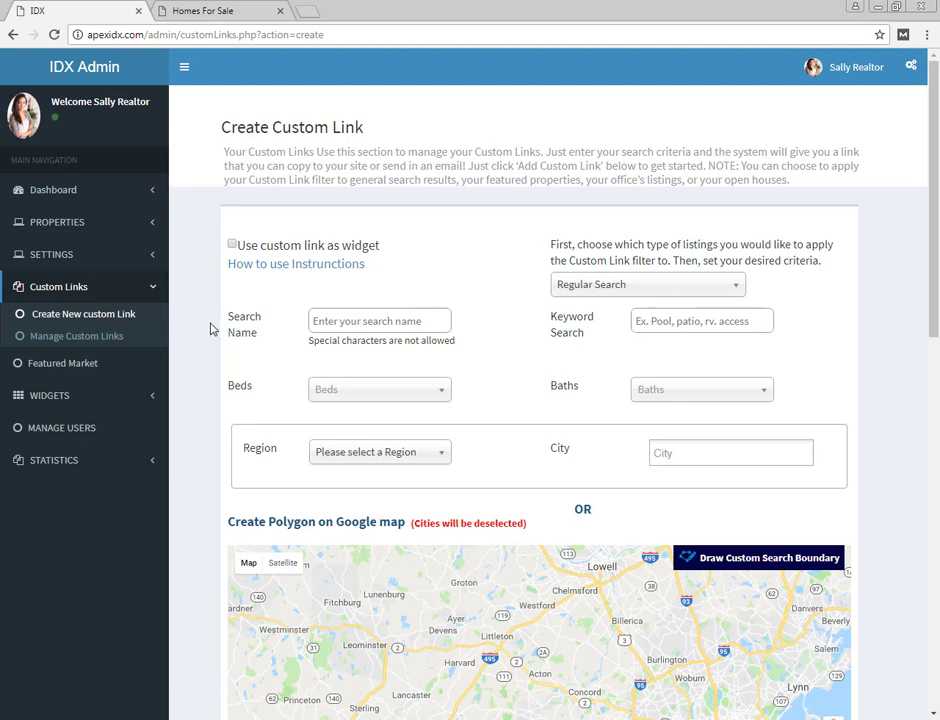
{"action": "left_click", "coordinate": [374, 321]}
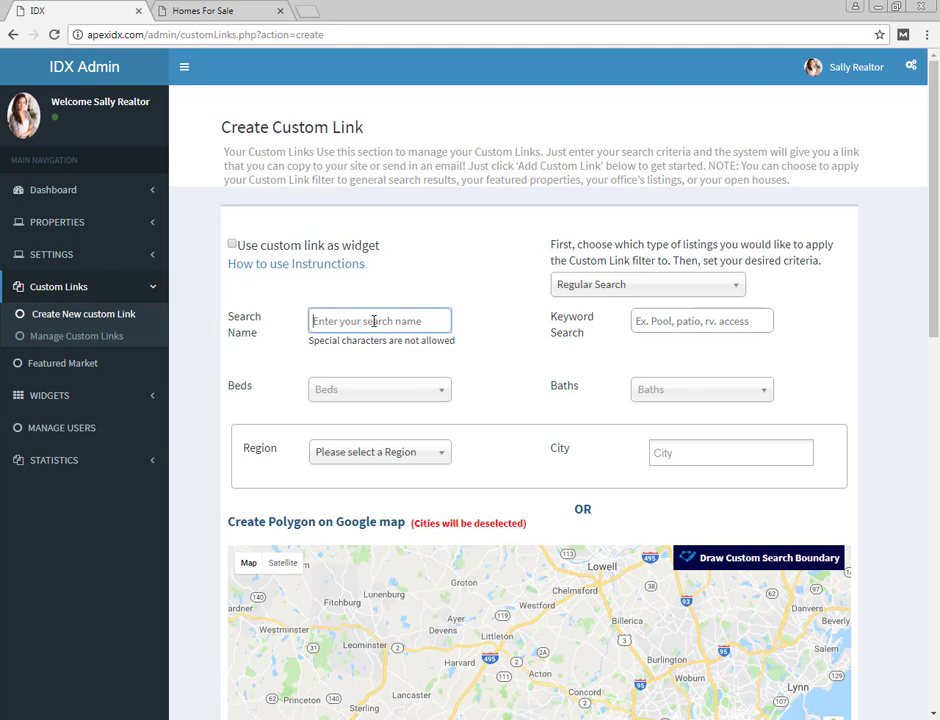
{"action": "type", "text": "woodland hills"}
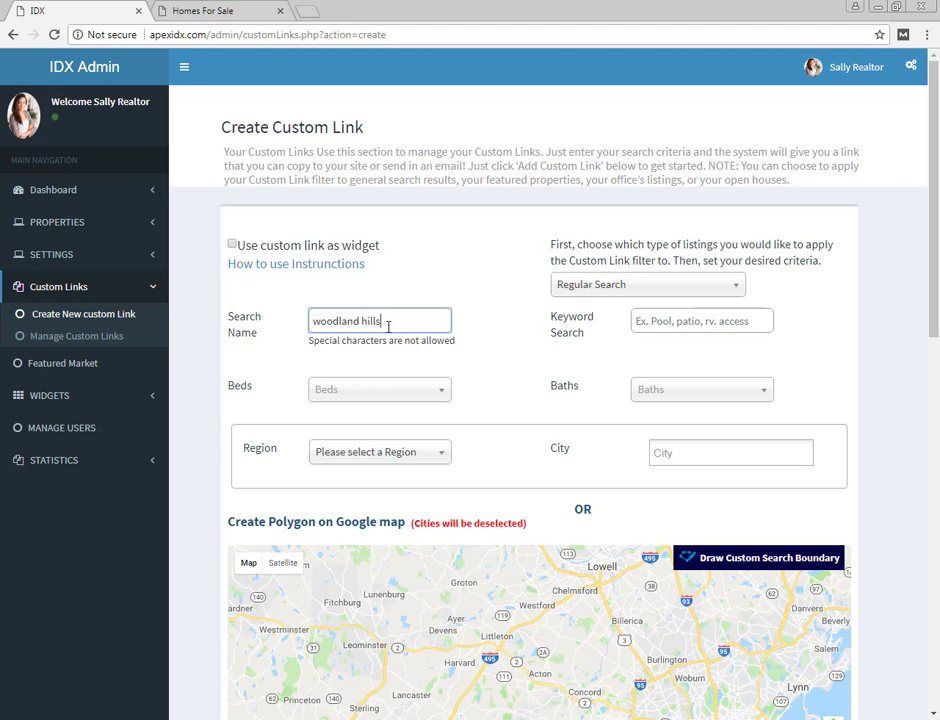
Step: Set the custom link's city to Woodland Hills, leaving beds without a selection
{"action": "left_click", "coordinate": [417, 390]}
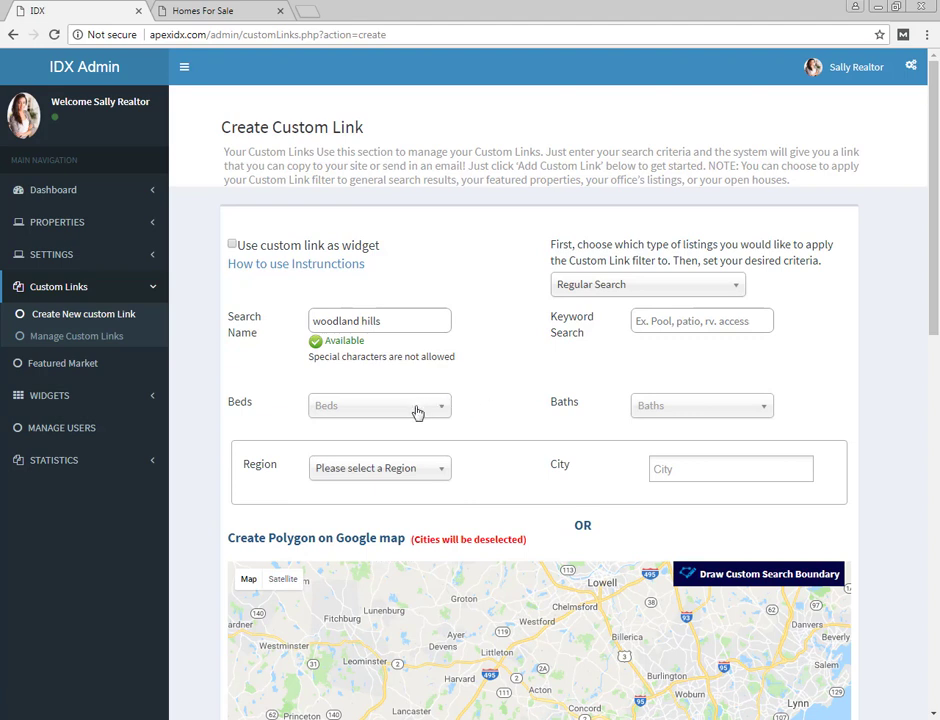
{"action": "left_click", "coordinate": [417, 410]}
{"action": "left_click", "coordinate": [418, 410]}
{"action": "left_click", "coordinate": [682, 466]}
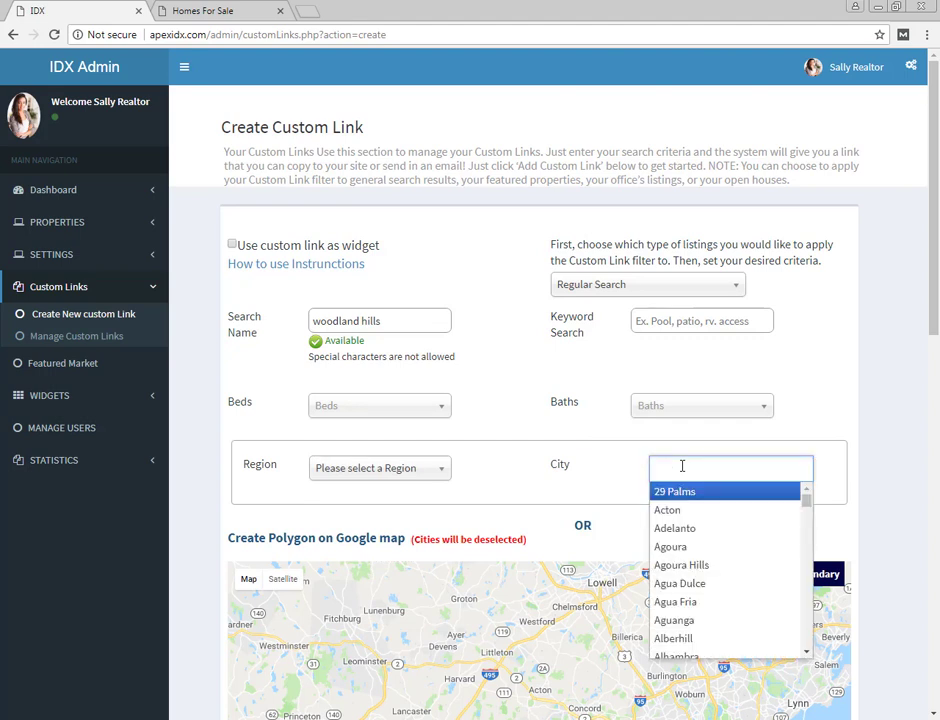
{"action": "type", "text": "woodland"}
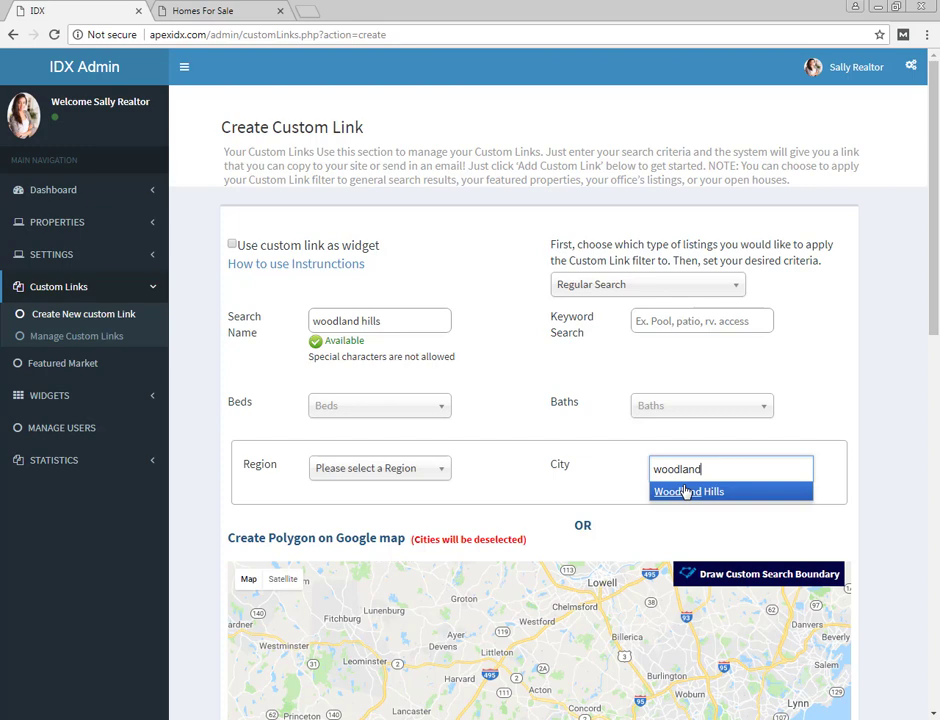
{"action": "left_click", "coordinate": [676, 492]}
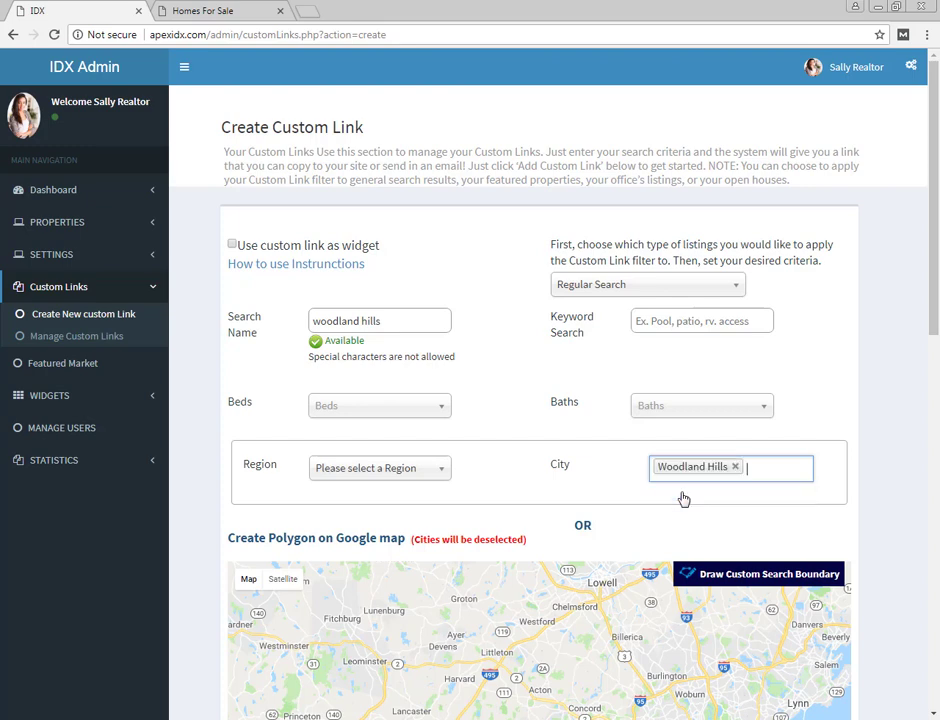
{"action": "left_click", "coordinate": [576, 477]}
Step: Review the remaining search criteria, including the property type options, and save the custom link with its default settings
{"action": "scroll", "coordinate": [576, 477], "scroll_direction": "down", "scroll_amount": 3}
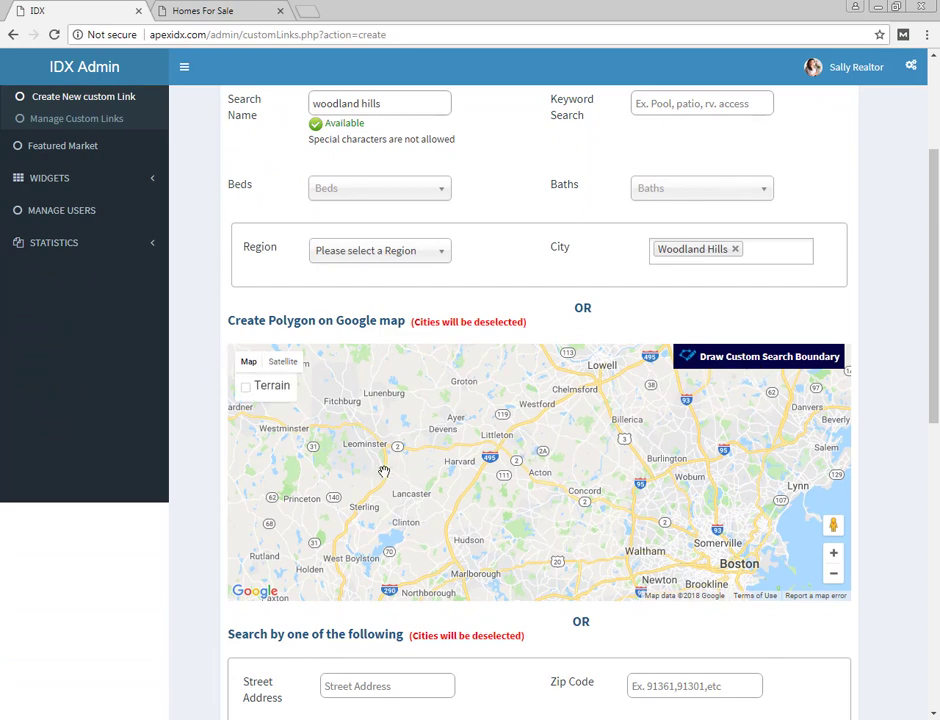
{"action": "scroll", "coordinate": [216, 415], "scroll_direction": "down", "scroll_amount": 1}
{"action": "scroll", "coordinate": [215, 415], "scroll_direction": "down", "scroll_amount": 5}
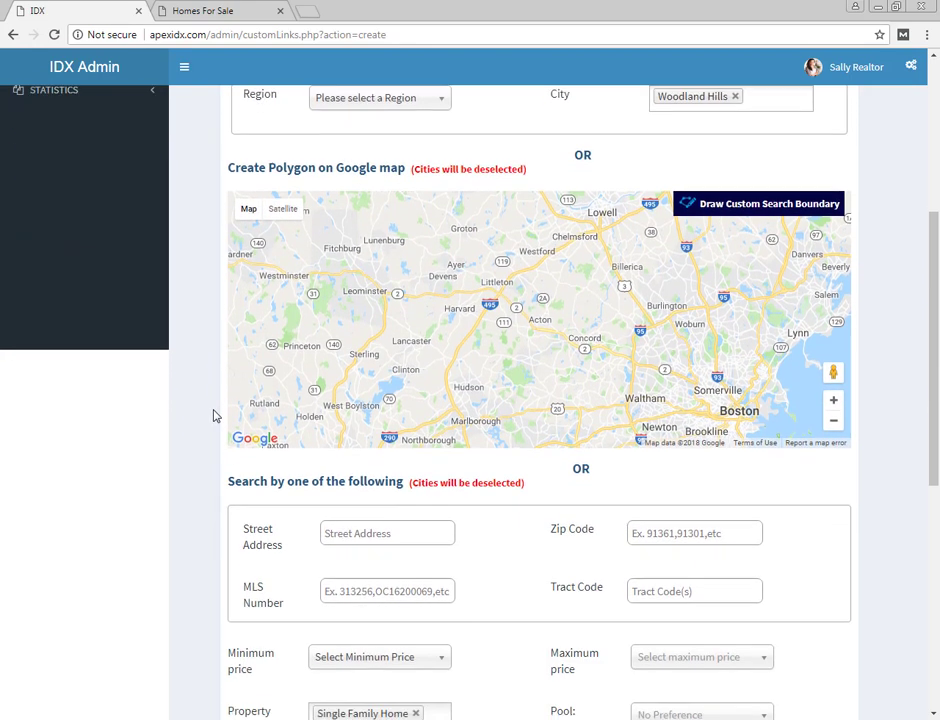
{"action": "scroll", "coordinate": [215, 413], "scroll_direction": "down", "scroll_amount": 2}
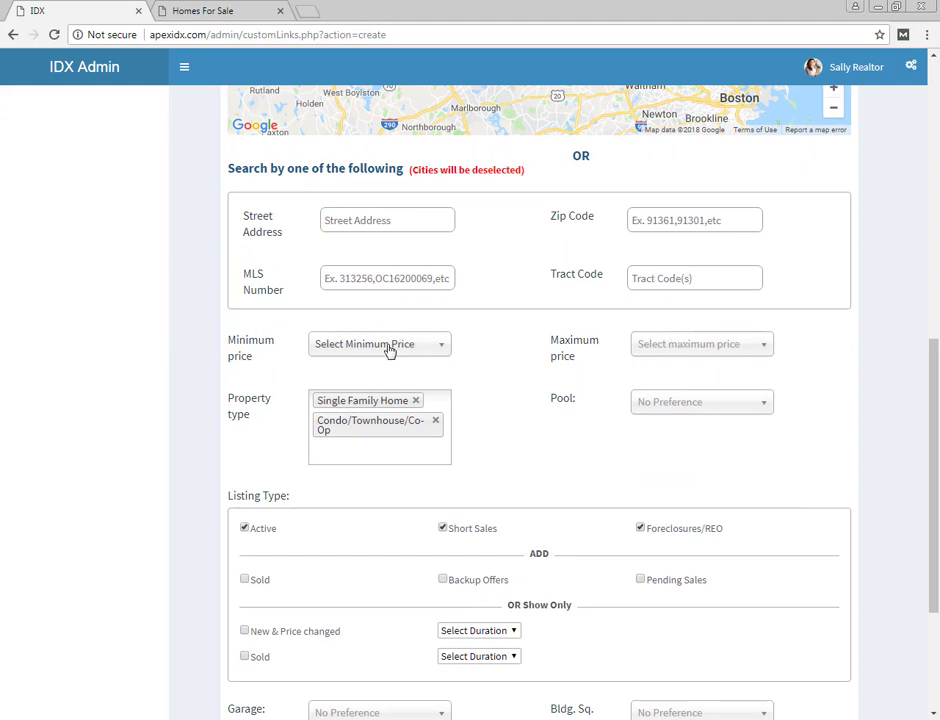
{"action": "left_click", "coordinate": [371, 446]}
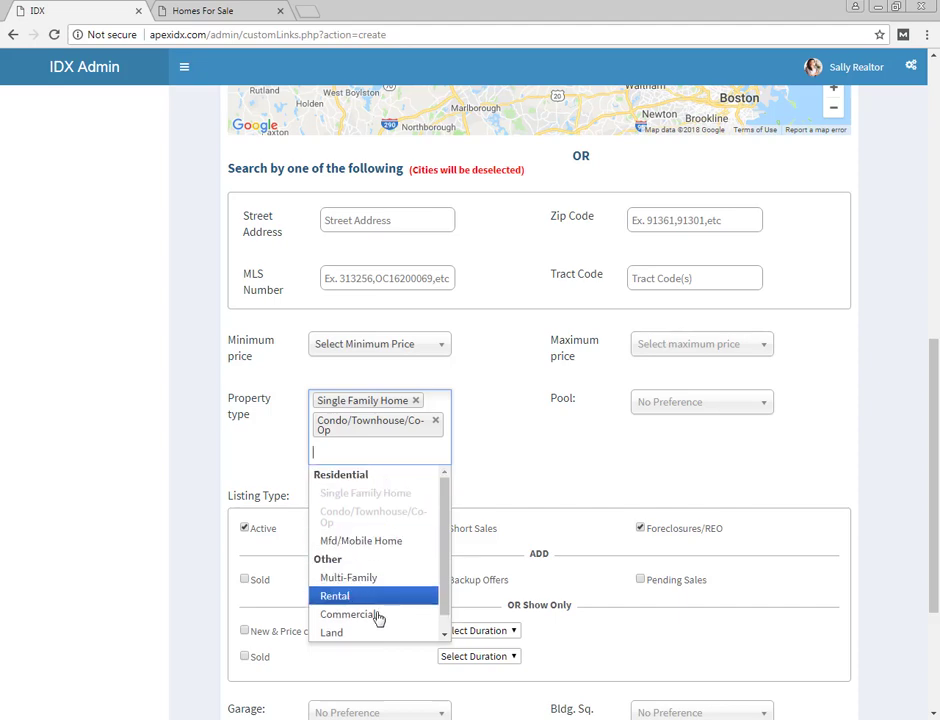
{"action": "left_click", "coordinate": [509, 429]}
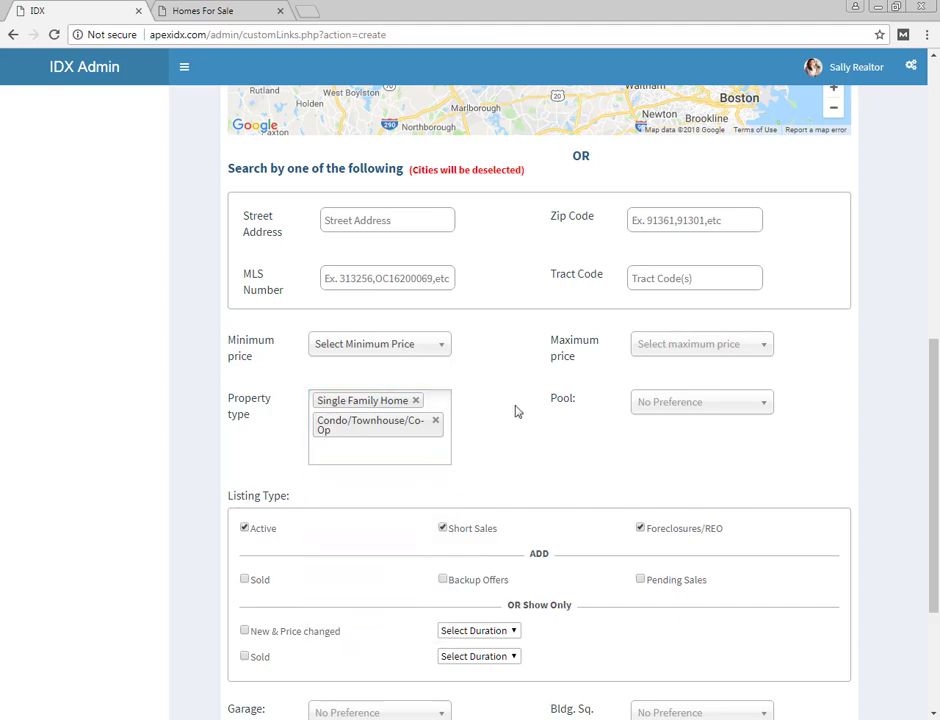
{"action": "scroll", "coordinate": [509, 416], "scroll_direction": "down", "scroll_amount": 3}
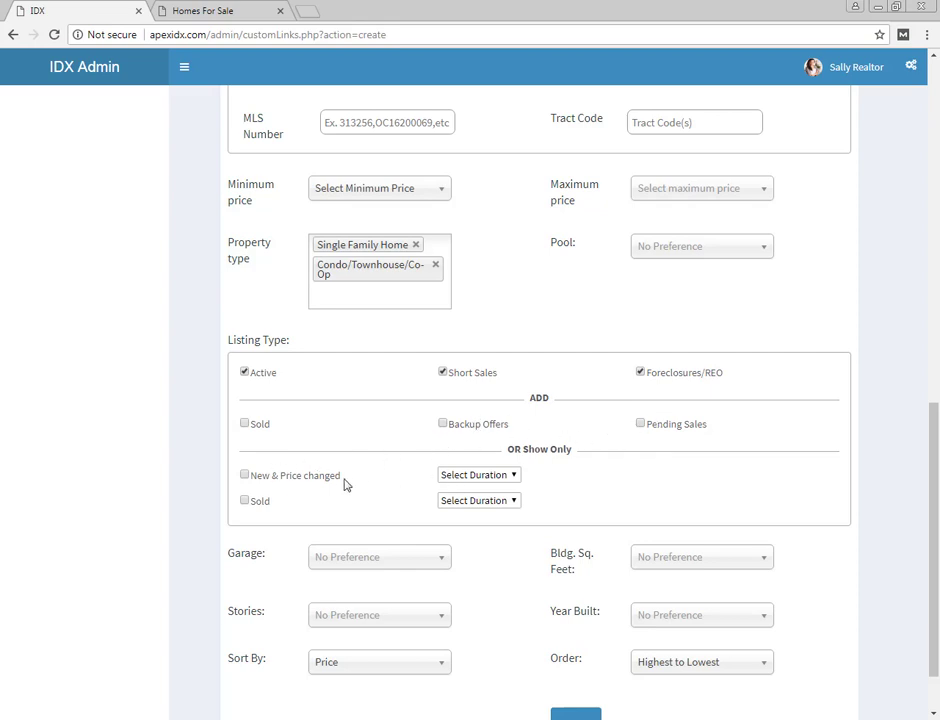
{"action": "scroll", "coordinate": [422, 508], "scroll_direction": "down", "scroll_amount": 2}
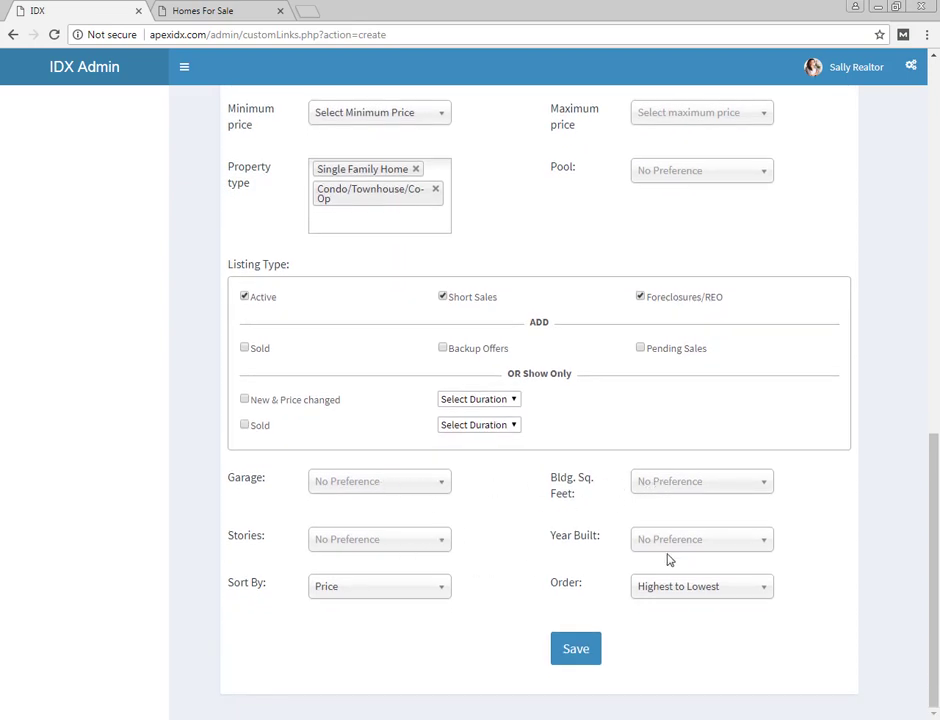
{"action": "left_click", "coordinate": [566, 647]}
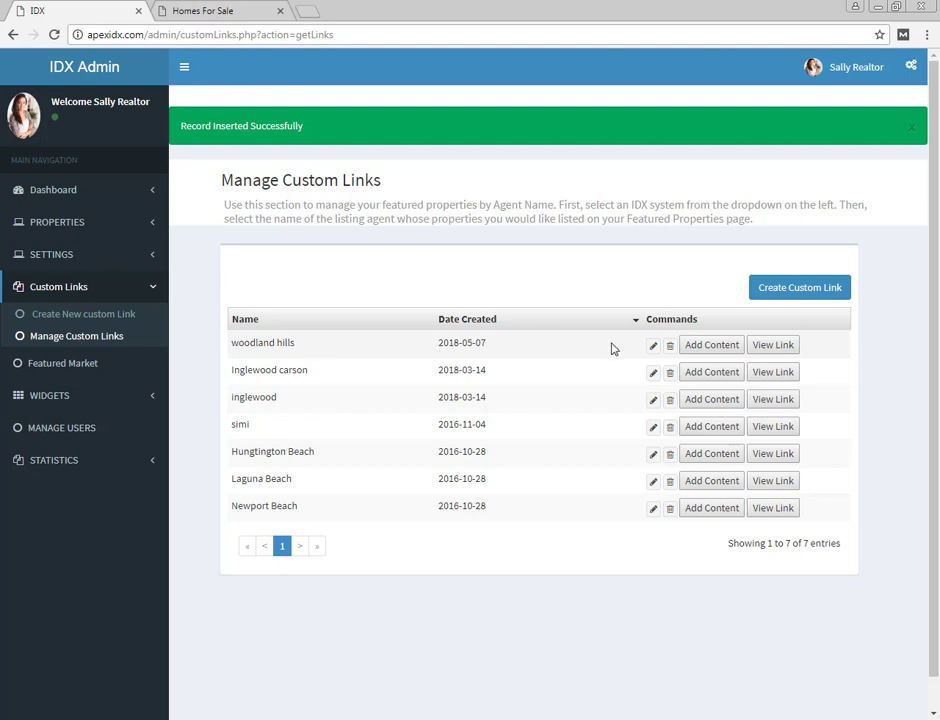
Step: Examine the content editors for adding text above and below the search results of the woodland hills link
{"action": "left_click", "coordinate": [696, 347]}
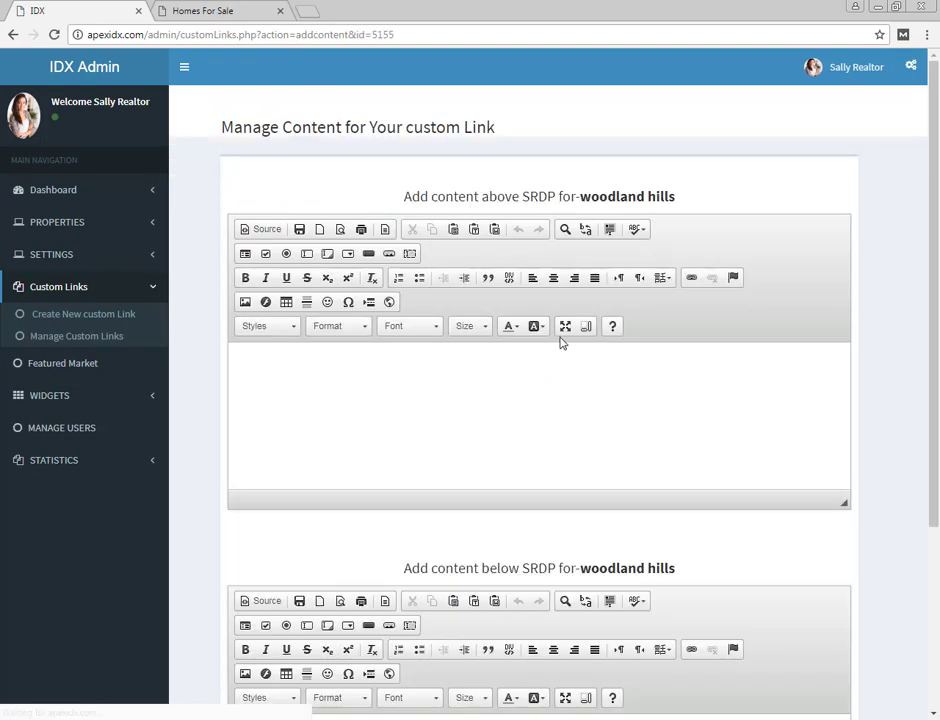
{"action": "left_click", "coordinate": [468, 407]}
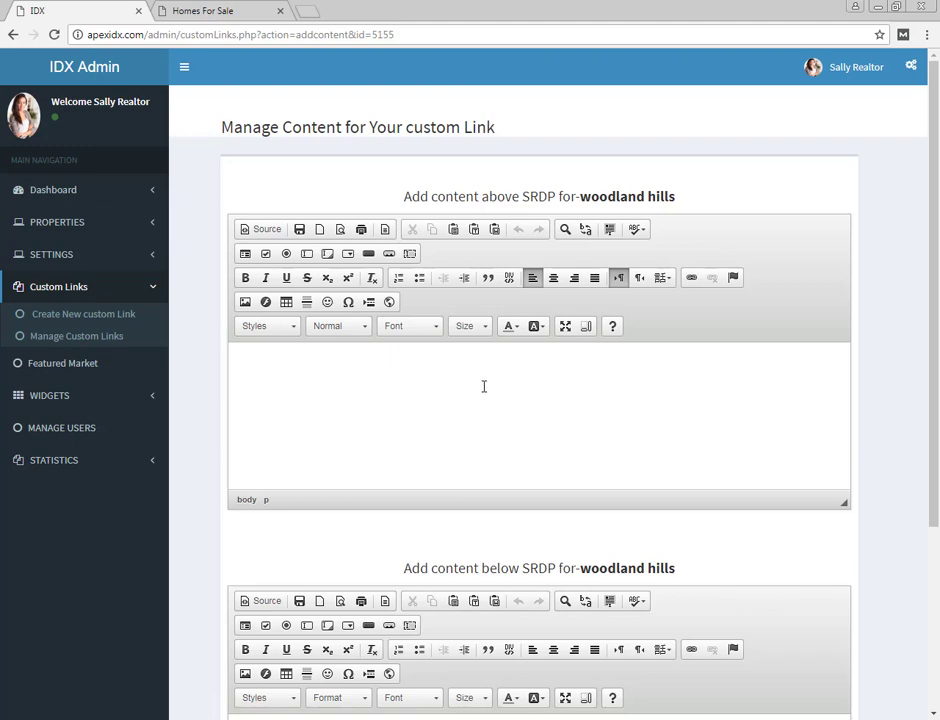
{"action": "scroll", "coordinate": [484, 386], "scroll_direction": "down", "scroll_amount": 3}
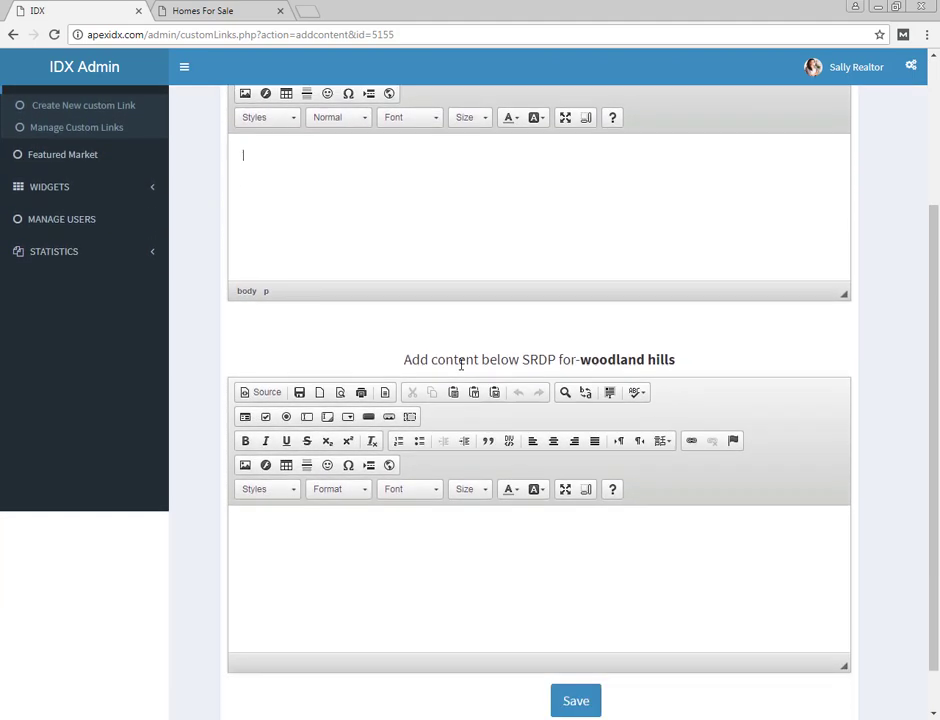
{"action": "left_click", "coordinate": [515, 508]}
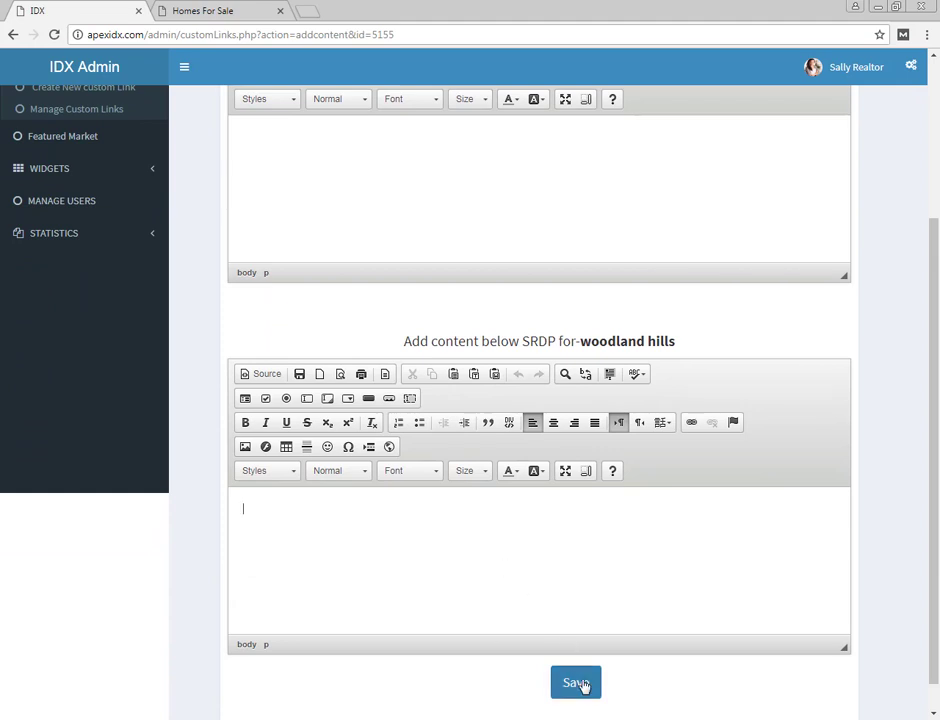
{"action": "scroll", "coordinate": [500, 548], "scroll_direction": "up", "scroll_amount": 3}
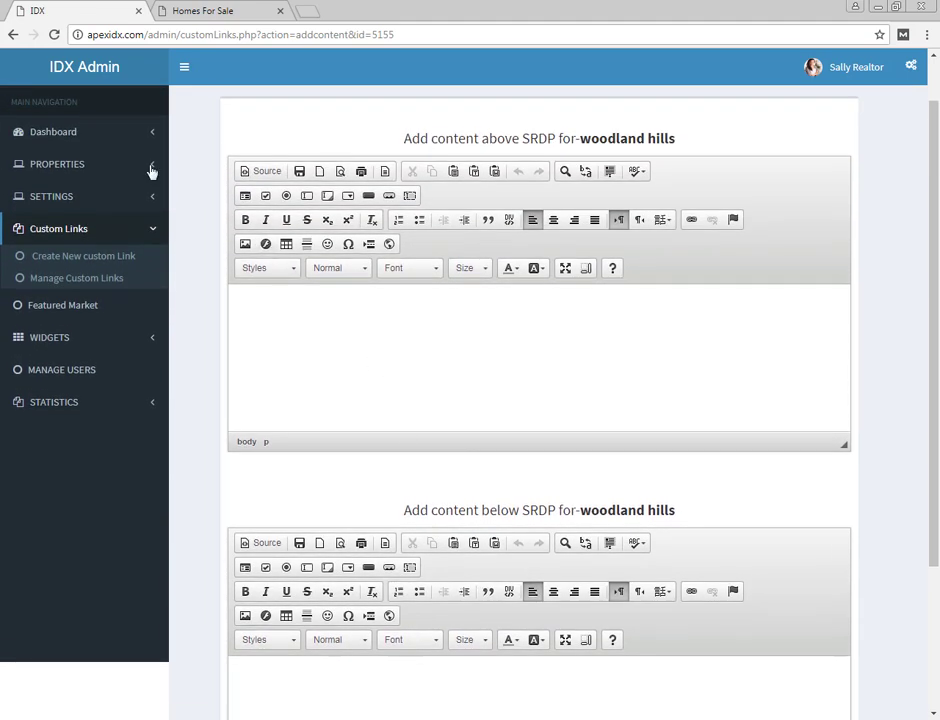
Step: Return to the custom links list, view the woodland hills link's listings page, and go back to IDX Admin
{"action": "left_click", "coordinate": [13, 34]}
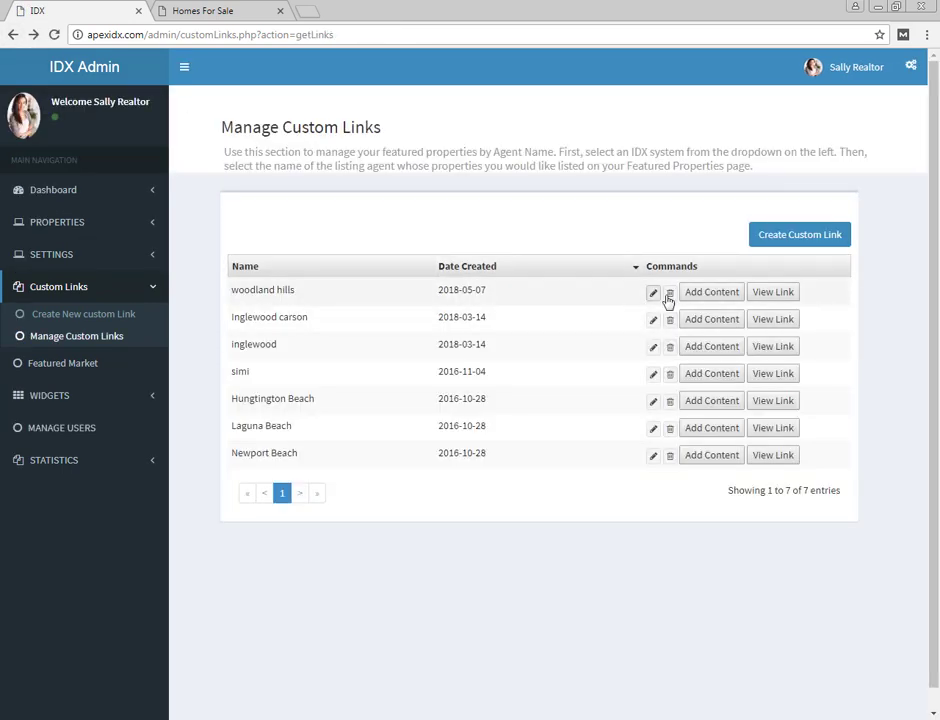
{"action": "left_click", "coordinate": [761, 296]}
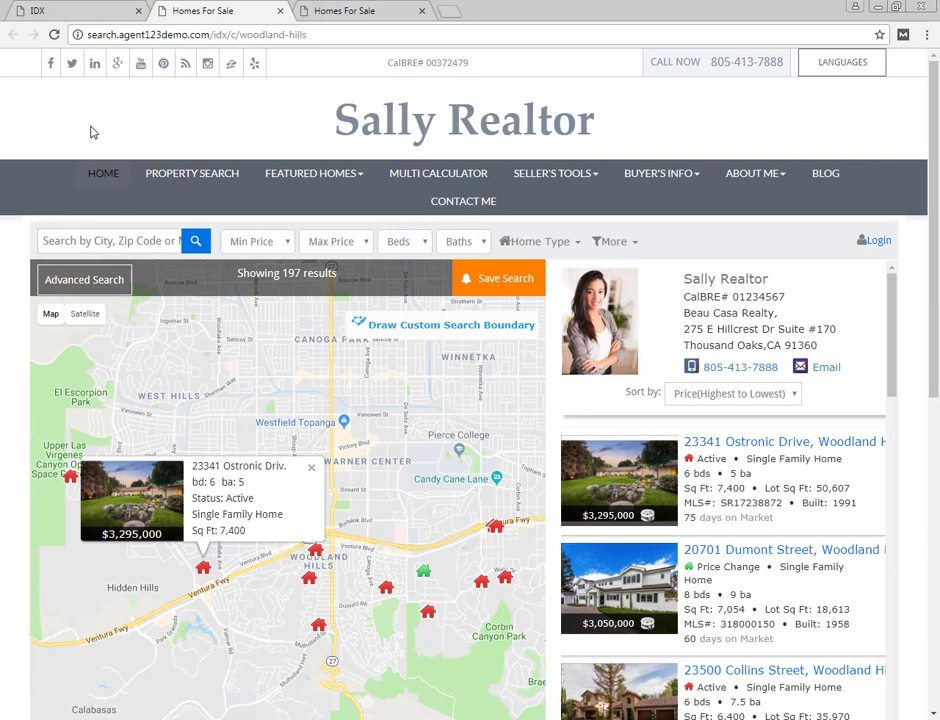
{"action": "left_click", "coordinate": [85, 11]}
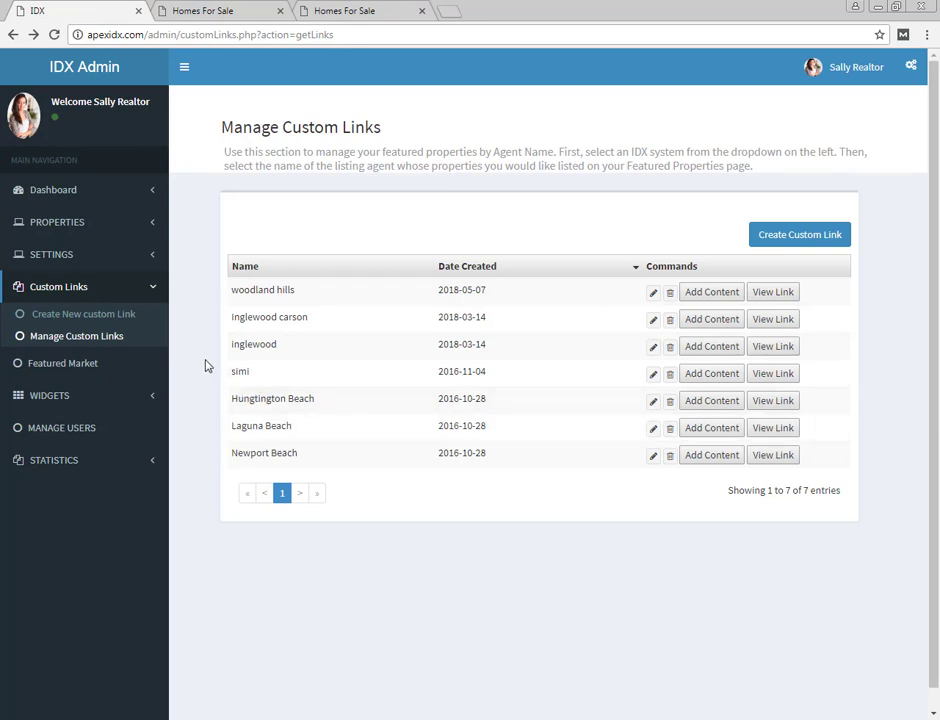
Step: In the page SEO settings, set the woodland hills page title to "View All Woodland Hills Homes For Sale" and update the settings
{"action": "left_click", "coordinate": [55, 257]}
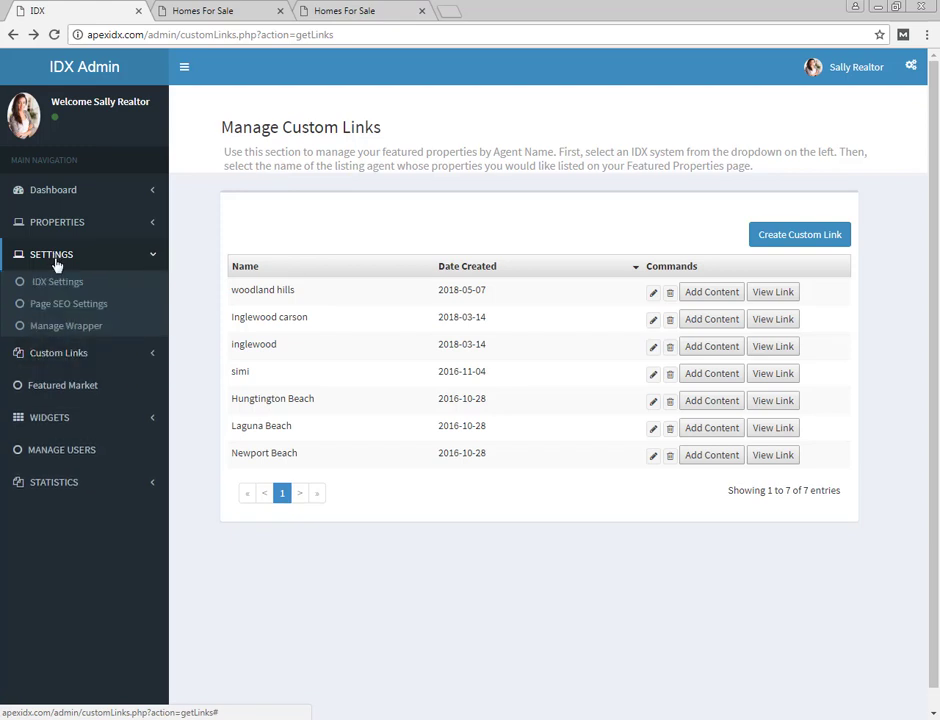
{"action": "left_click", "coordinate": [88, 310]}
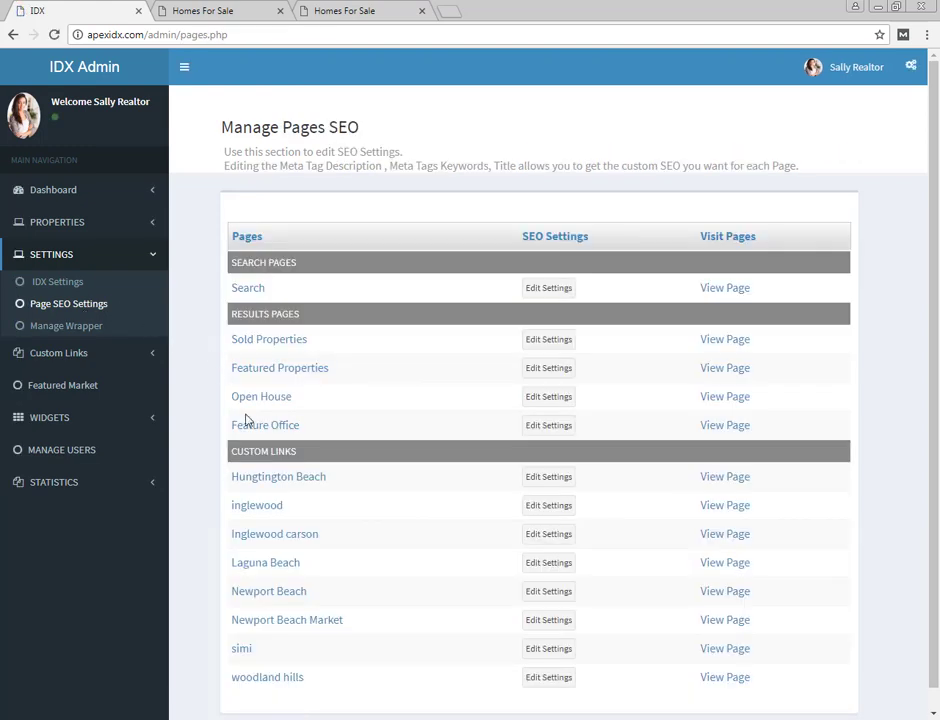
{"action": "left_click", "coordinate": [544, 679]}
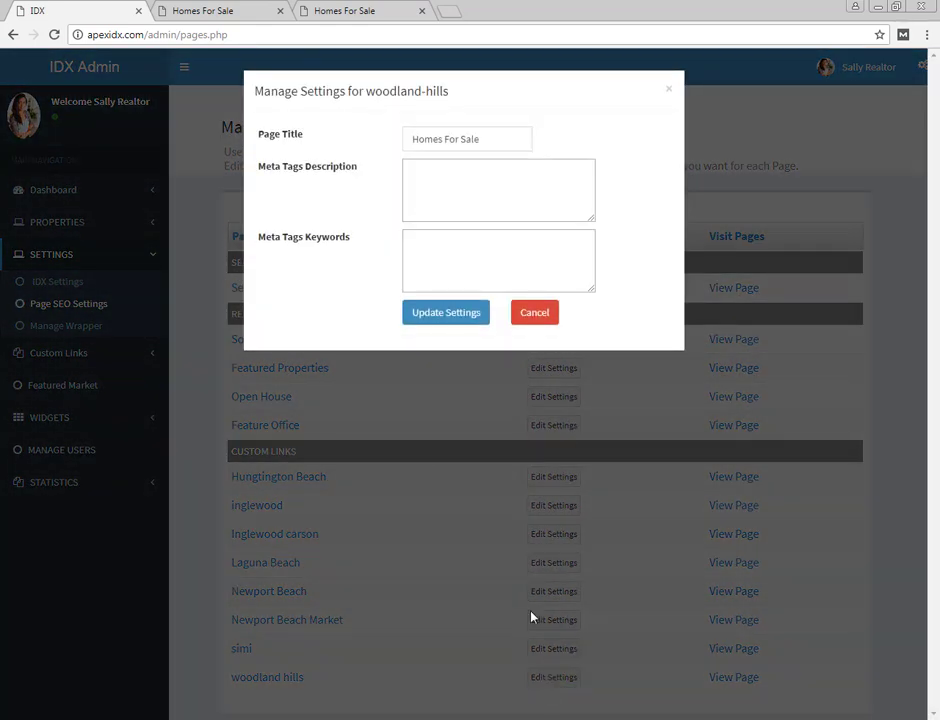
{"action": "left_click_drag", "start_coordinate": [493, 140], "coordinate": [407, 148]}
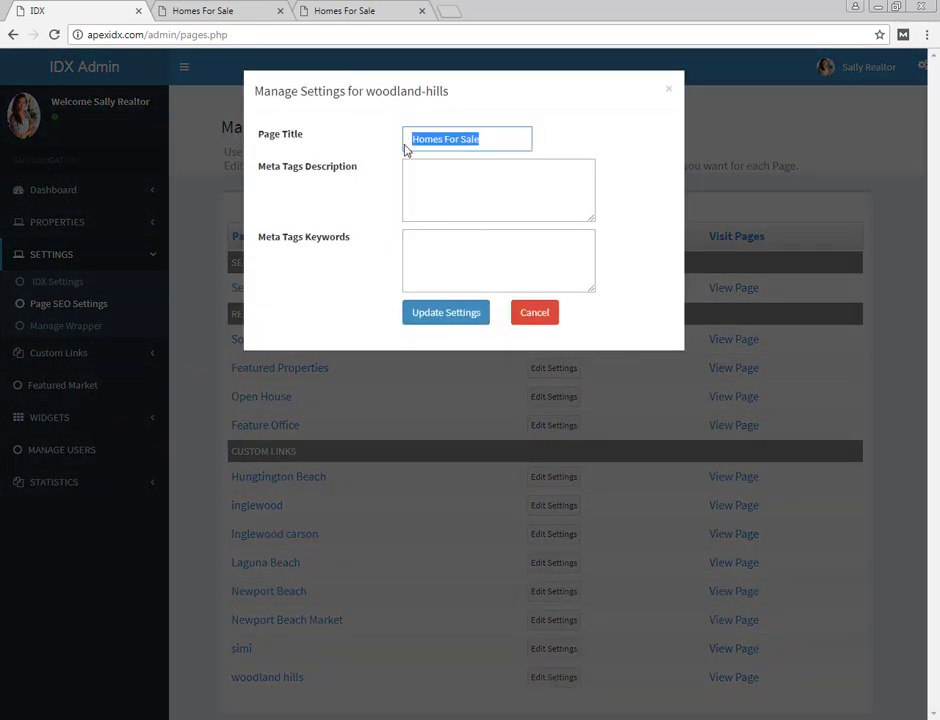
{"action": "type", "text": "View All Woodland"}
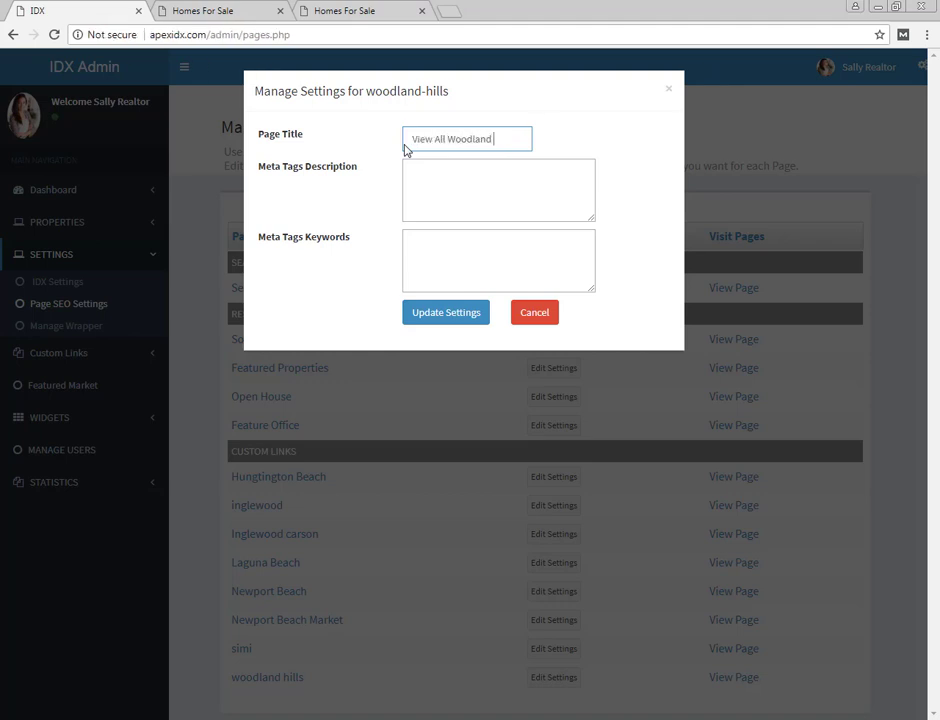
{"action": "type", "text": " Hills Homes F"}
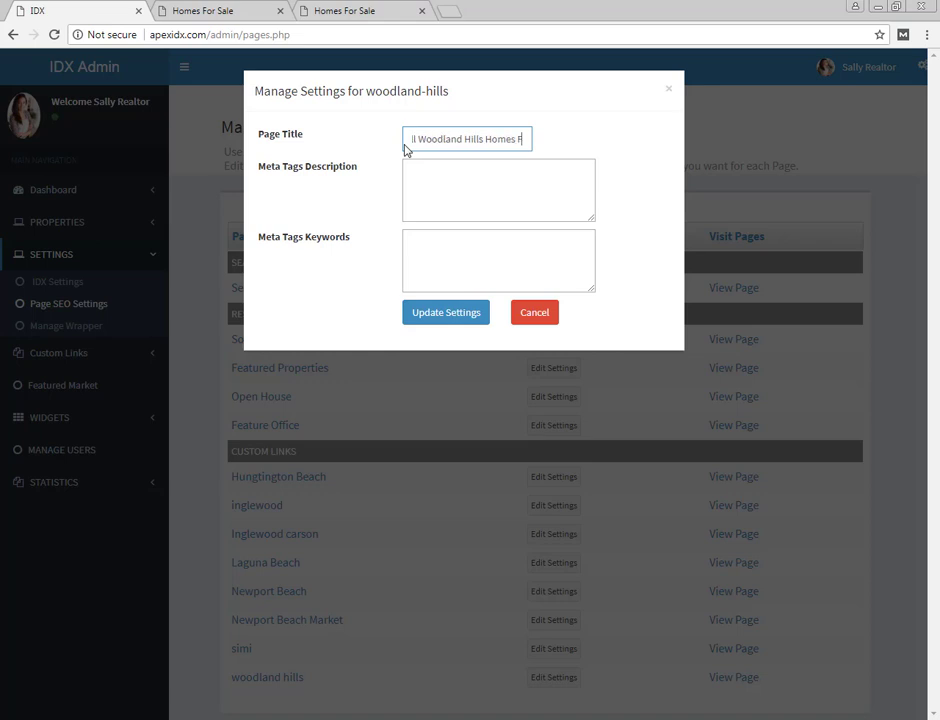
{"action": "type", "text": "or Sale"}
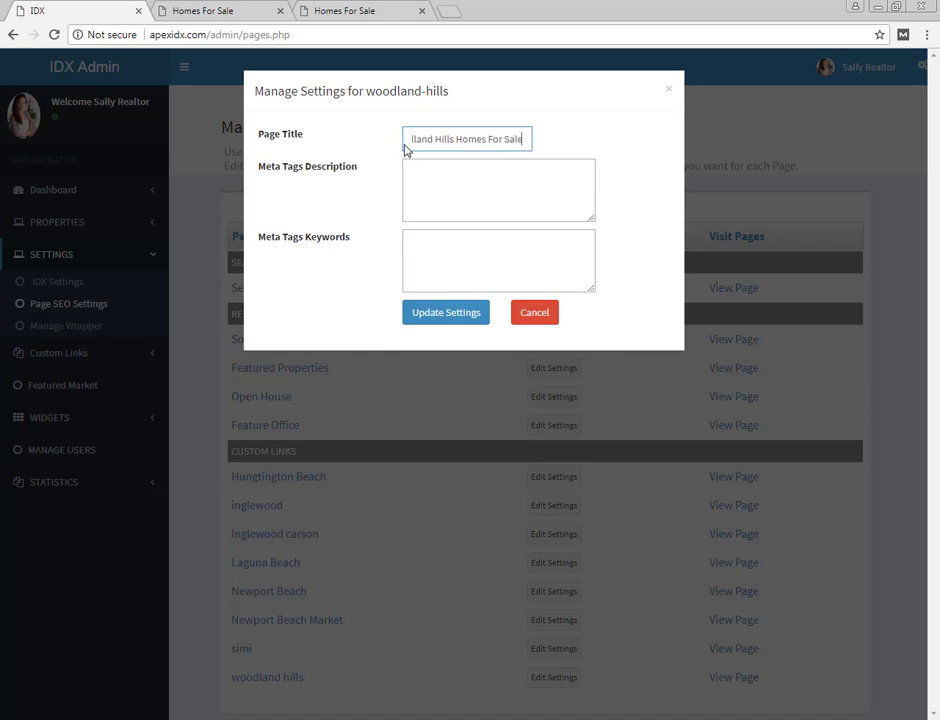
{"action": "left_click", "coordinate": [449, 183]}
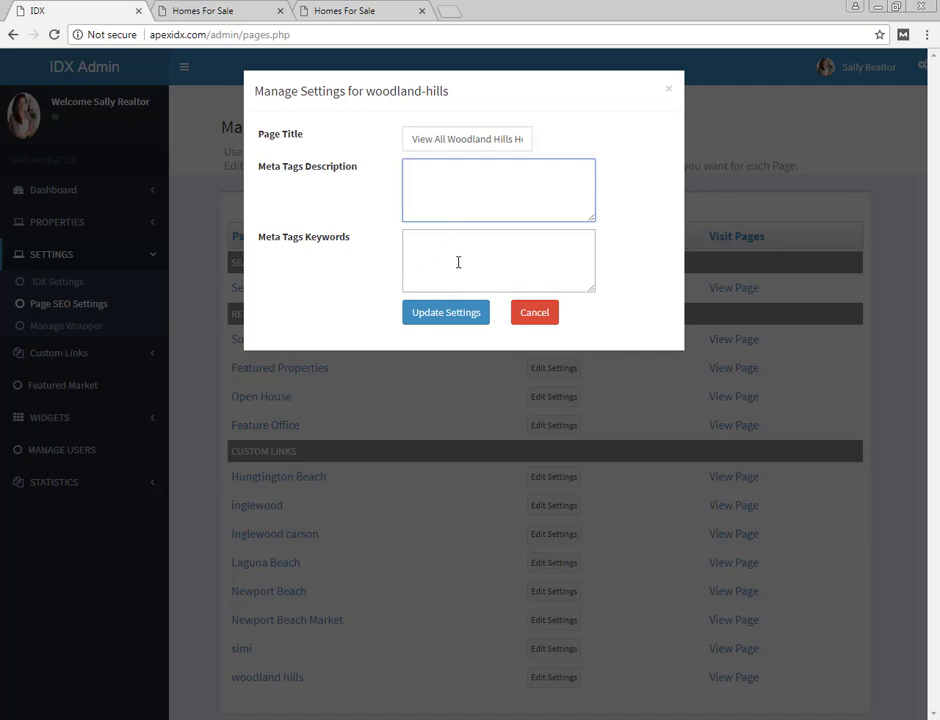
{"action": "left_click", "coordinate": [451, 317]}
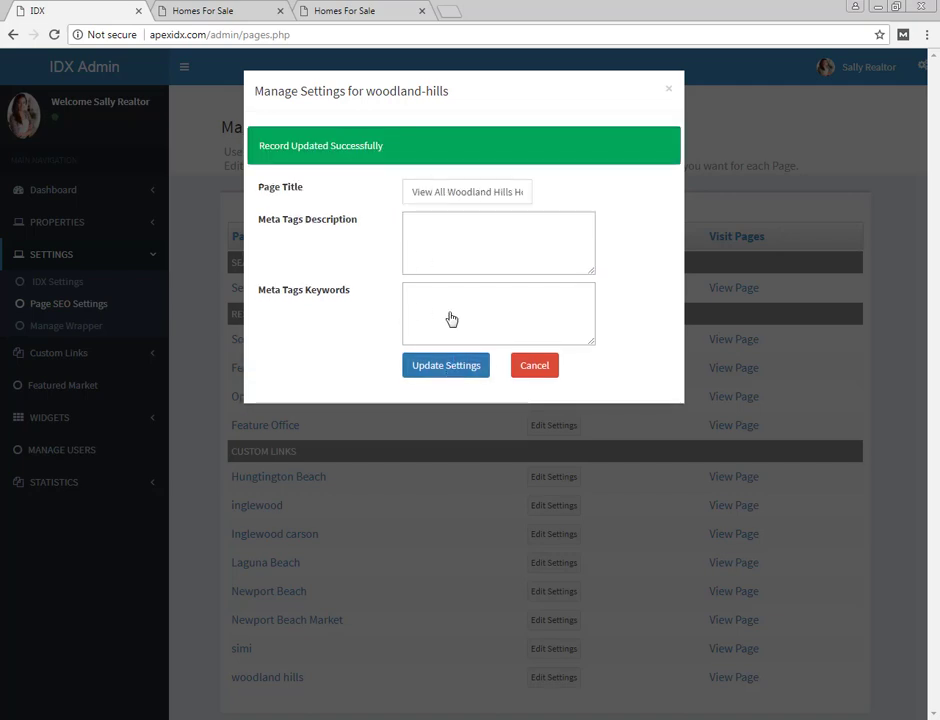